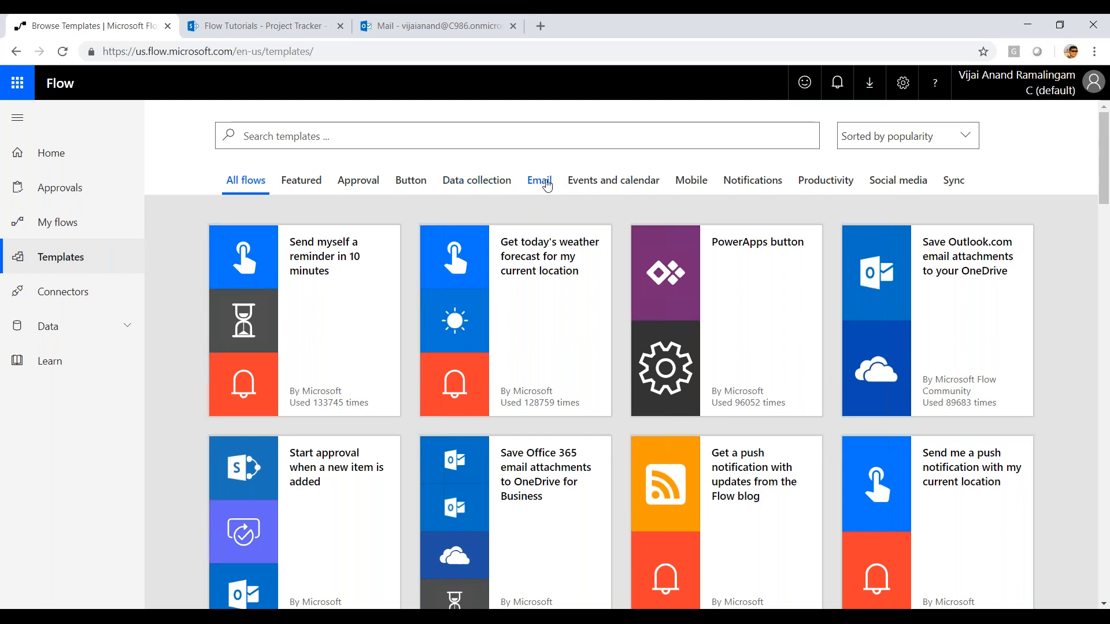
Step: Filter the flow templates to the Email category and search them for "sharepoint"
{"action": "left_click", "coordinate": [546, 184]}
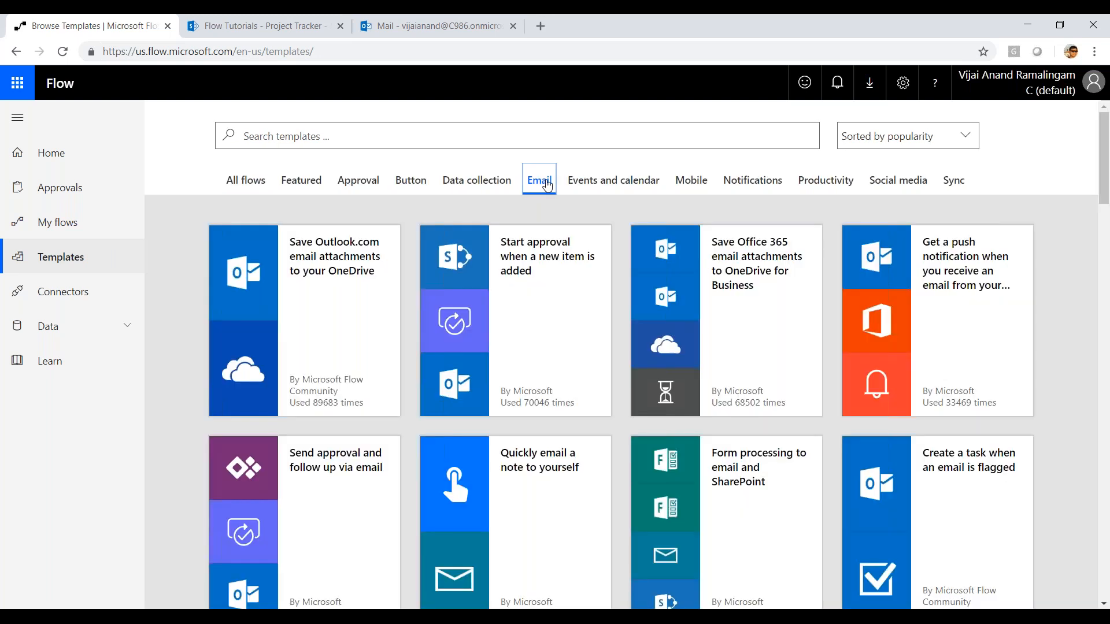
{"action": "left_click", "coordinate": [429, 139]}
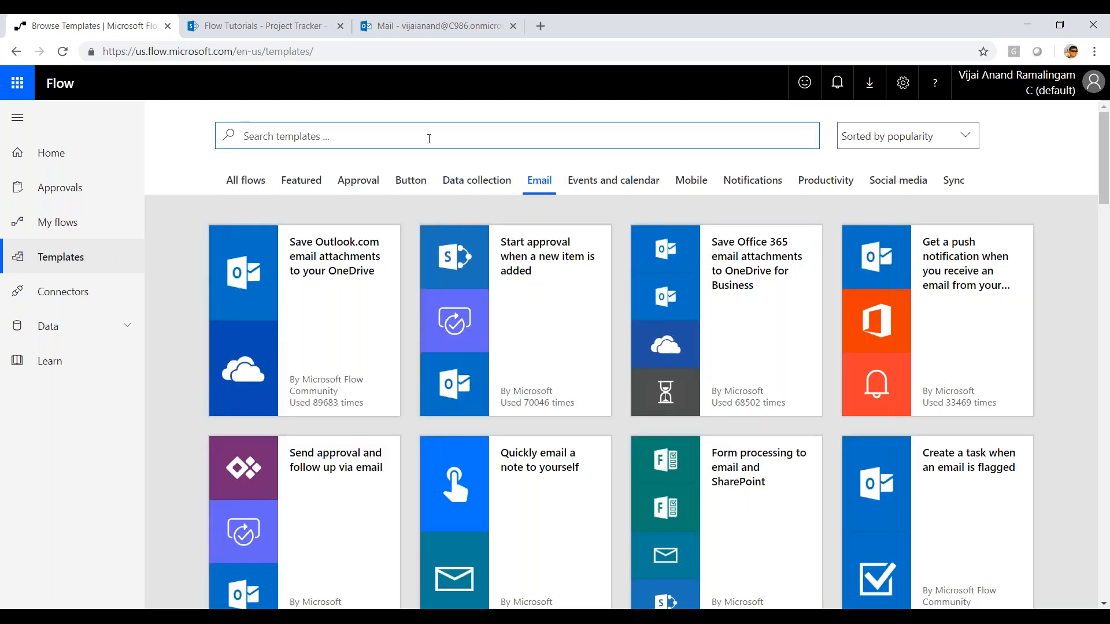
{"action": "type", "text": "sharepoint"}
{"action": "key", "text": "Return"}
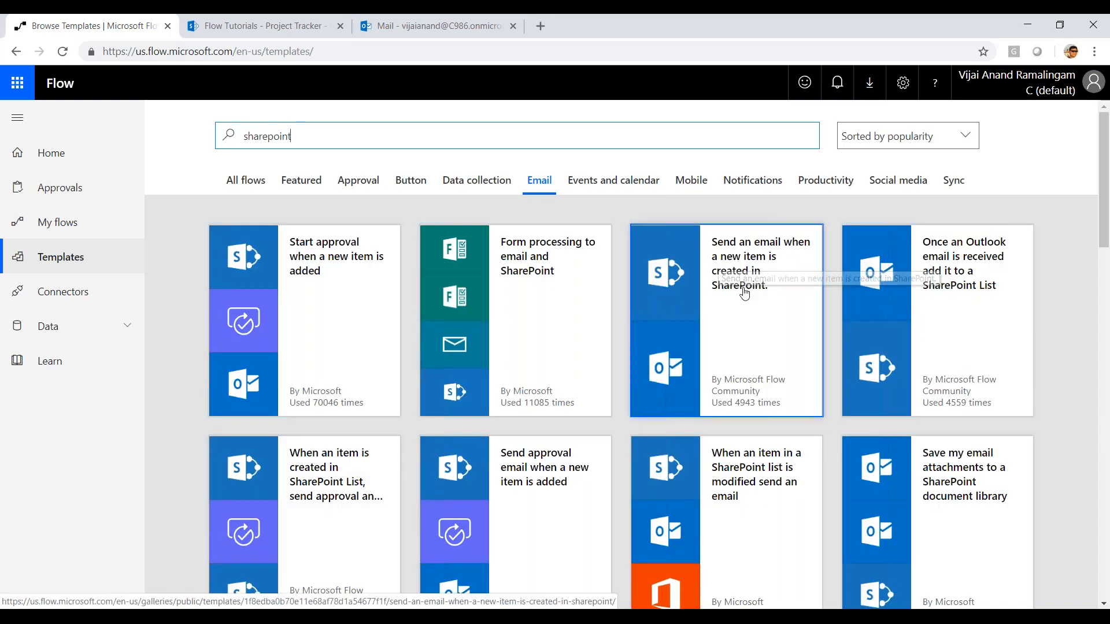
Step: Start a flow from the "Send an email when a new item is created in SharePoint" template with its existing connections
{"action": "left_click", "coordinate": [765, 325]}
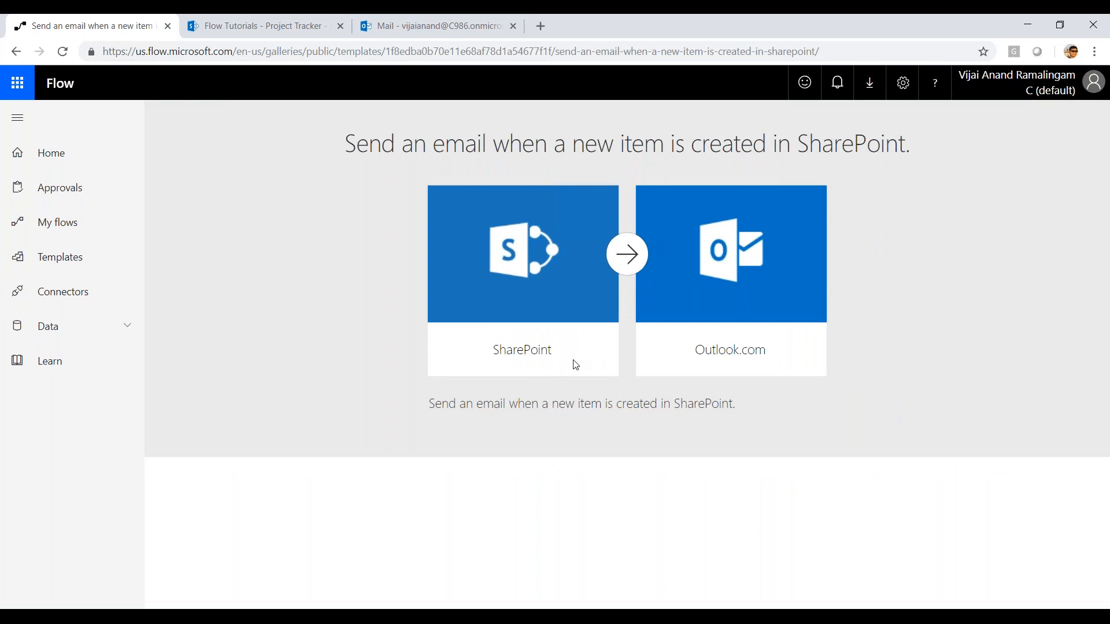
{"action": "left_click_drag", "start_coordinate": [1104, 253], "coordinate": [1108, 354]}
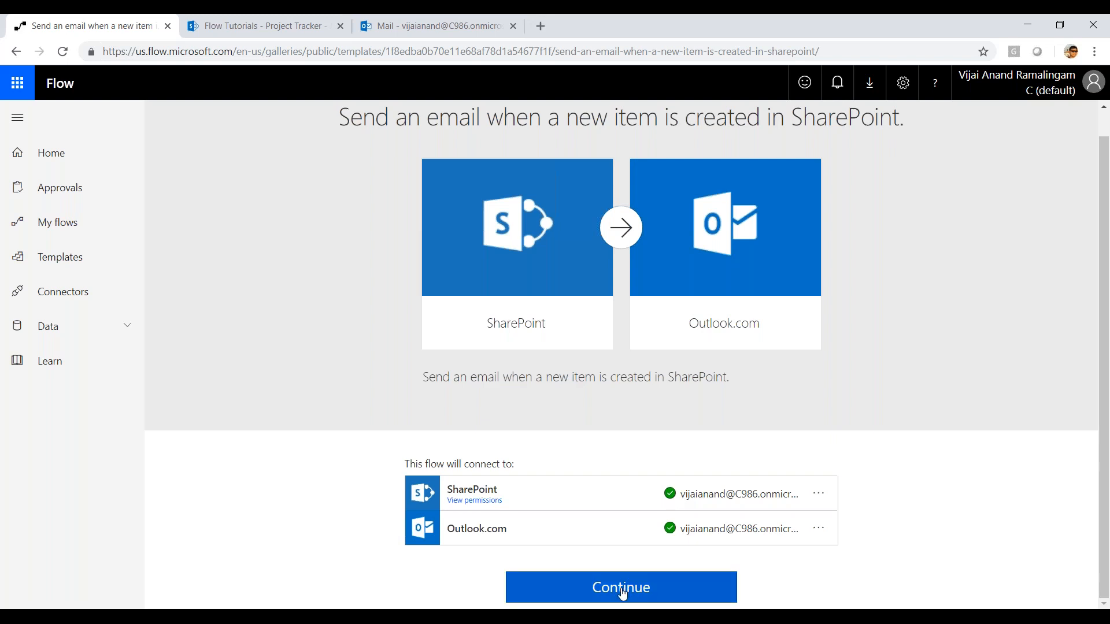
{"action": "left_click", "coordinate": [666, 594]}
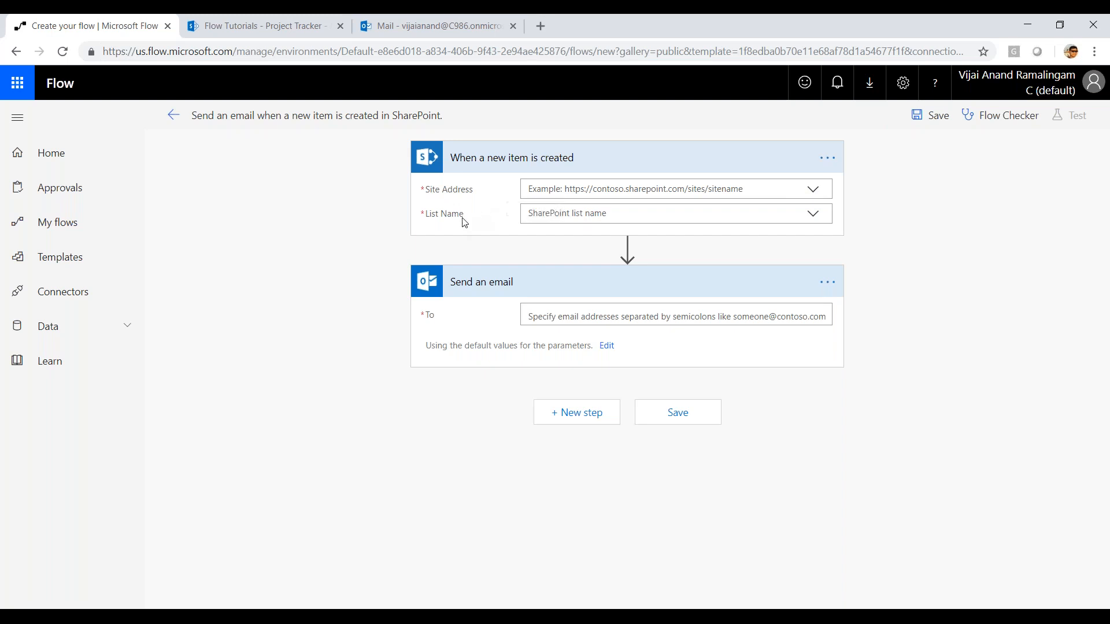
Step: Set the trigger's site address to Flow Tutorials and list name to Project Tracker, and view that list in SharePoint
{"action": "left_click", "coordinate": [815, 189]}
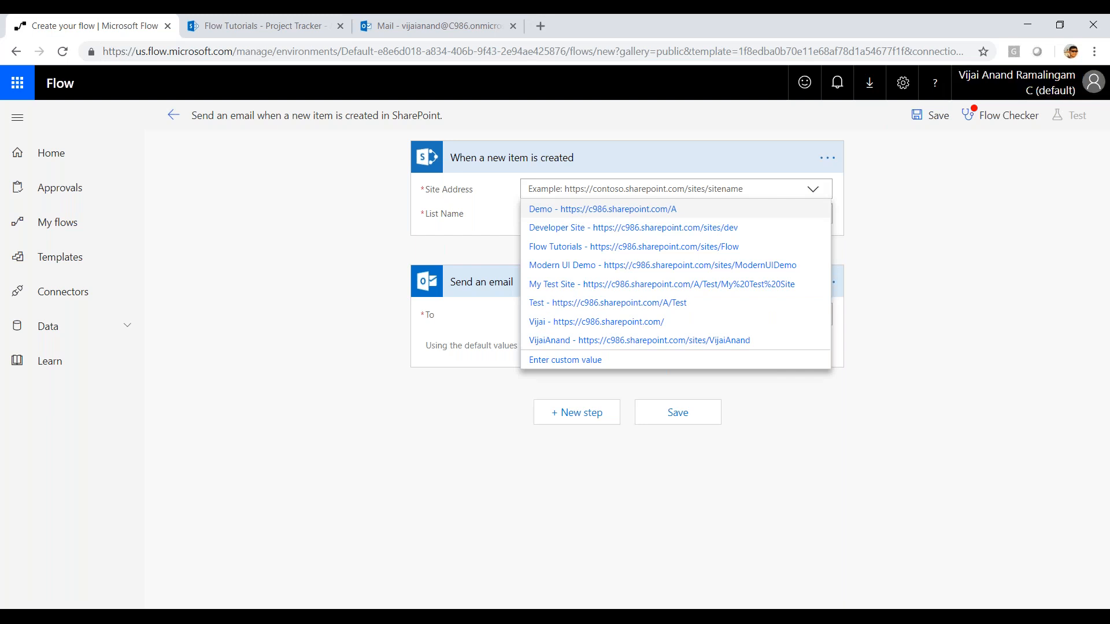
{"action": "left_click", "coordinate": [653, 246]}
{"action": "left_click", "coordinate": [604, 217]}
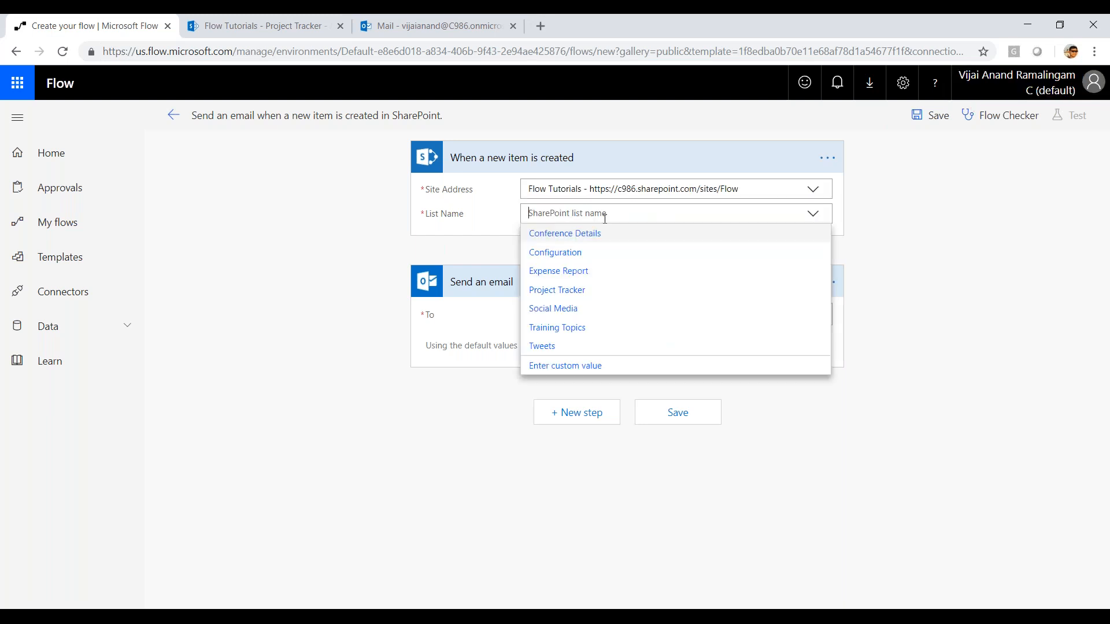
{"action": "left_click", "coordinate": [572, 289]}
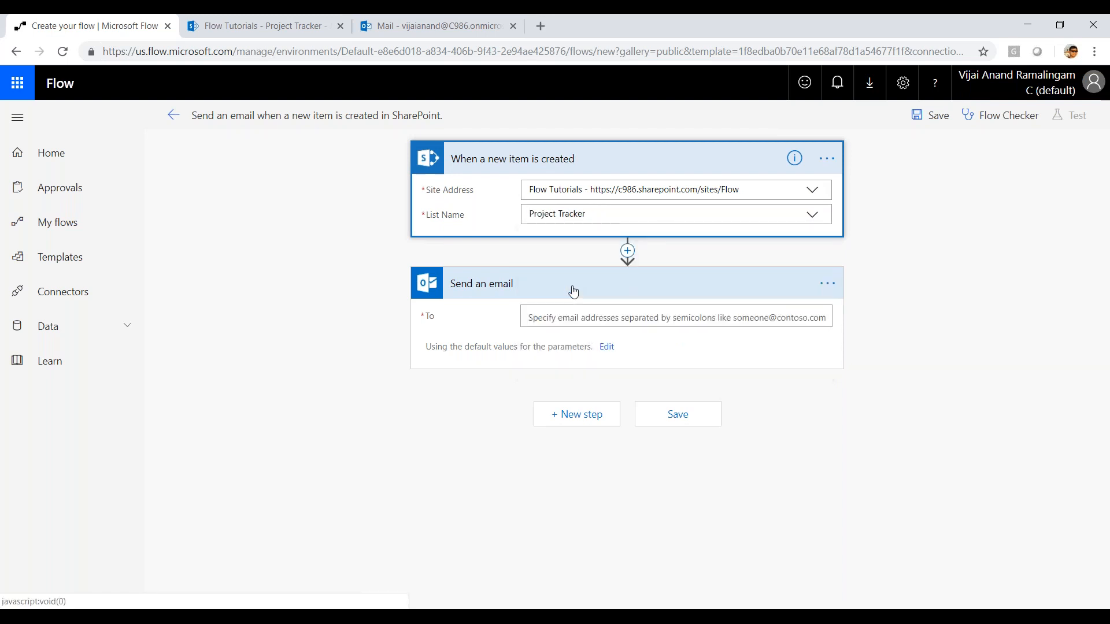
{"action": "left_click", "coordinate": [249, 25]}
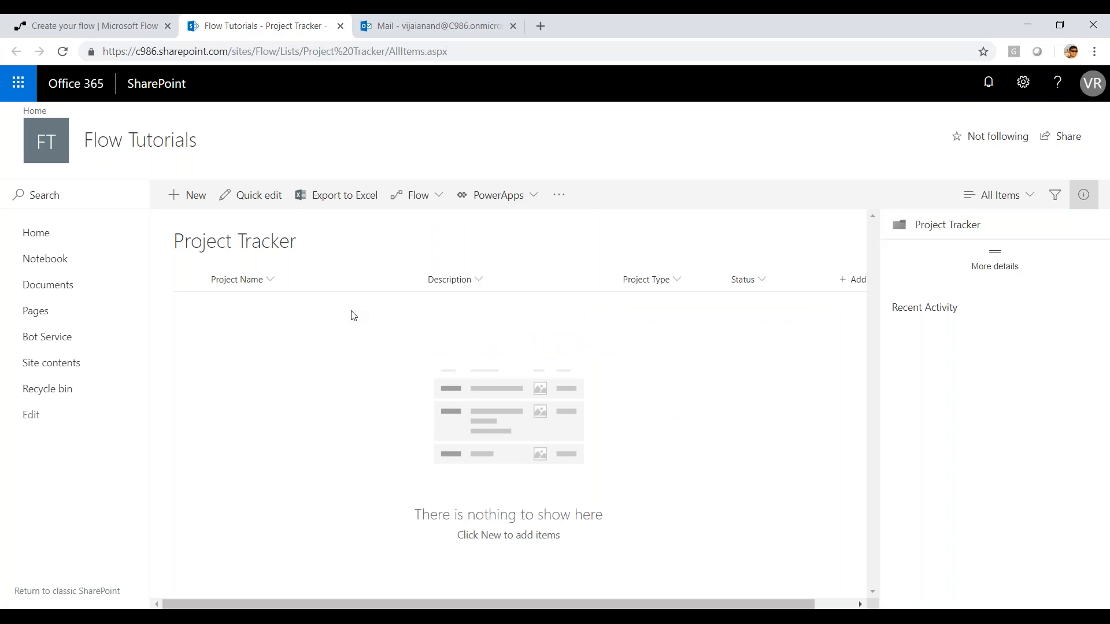
{"action": "left_click", "coordinate": [140, 20]}
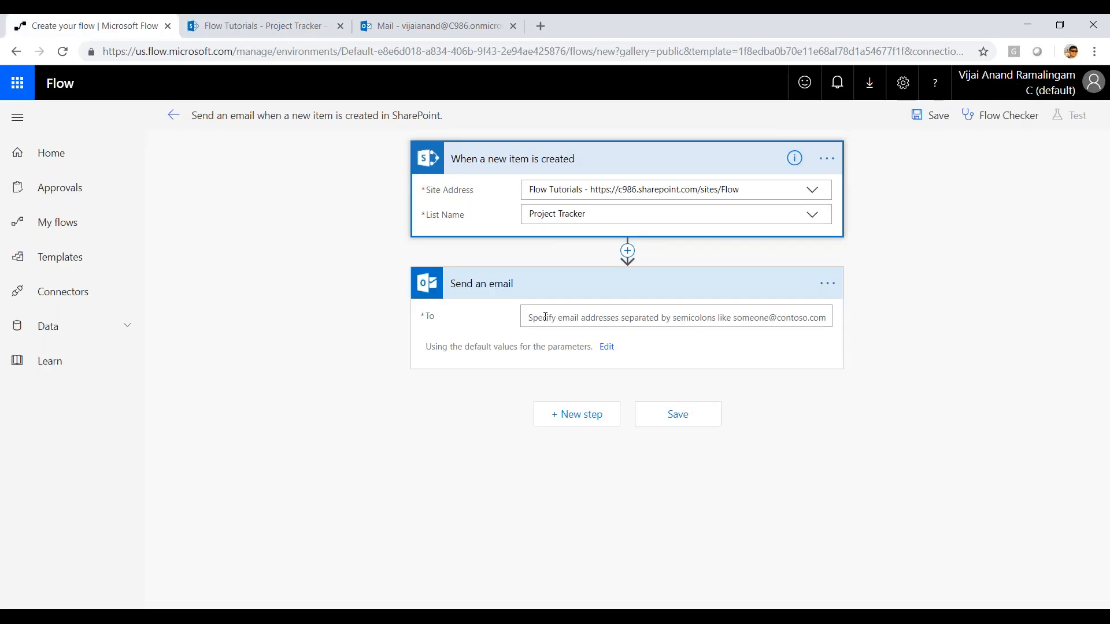
Step: Enter the recipient's account name in the Send an email action and choose the matching contact
{"action": "left_click", "coordinate": [545, 317]}
{"action": "type", "text": "vija"}
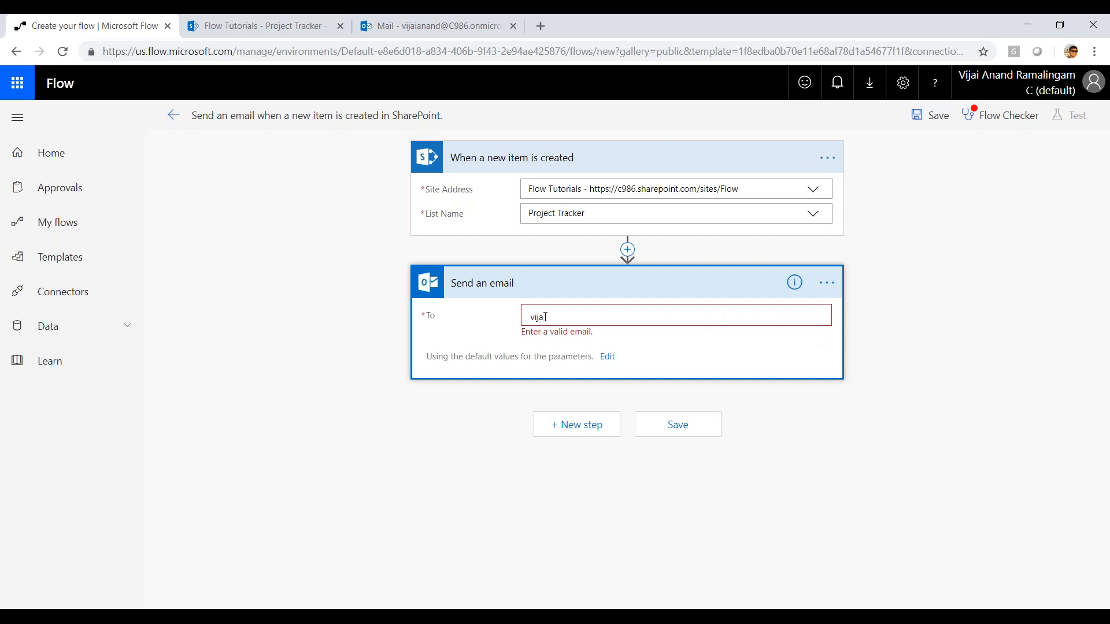
{"action": "type", "text": "ianand"}
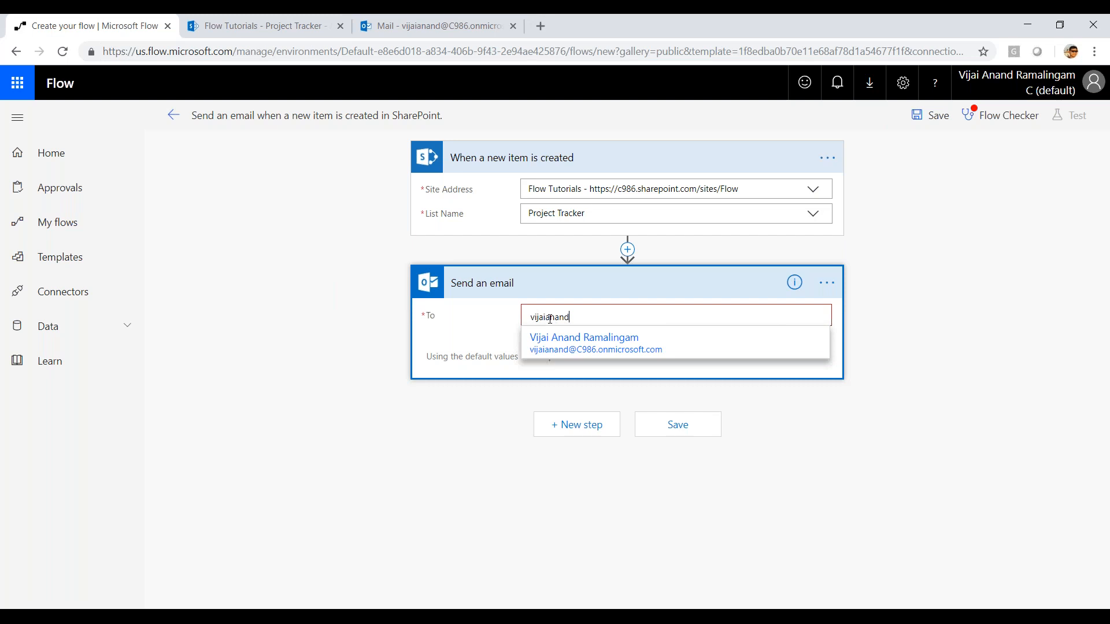
{"action": "left_click", "coordinate": [578, 360]}
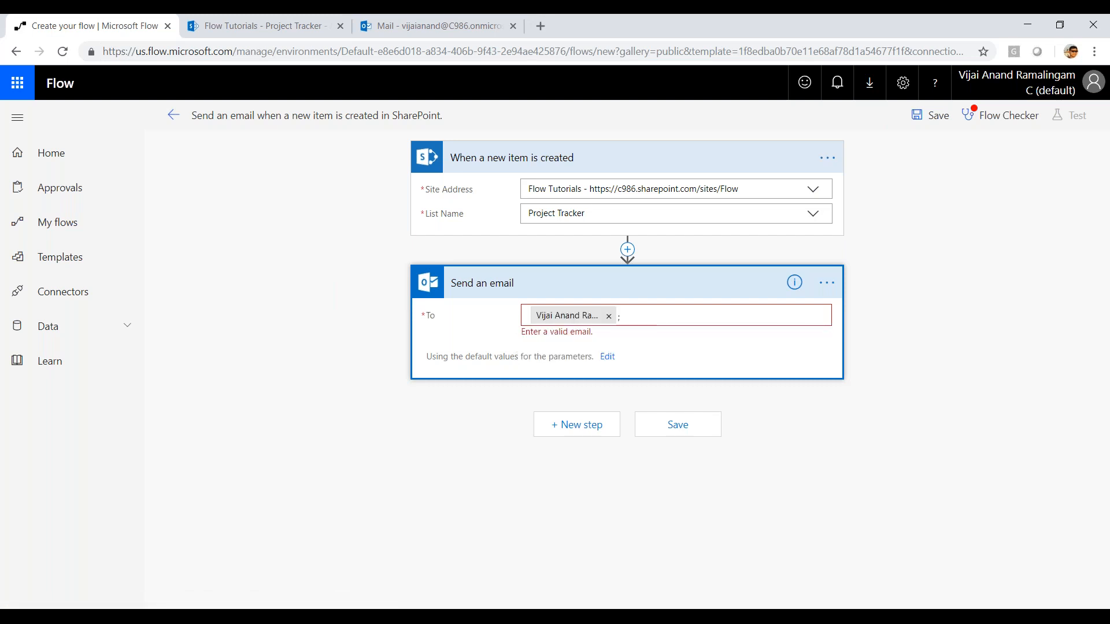
Step: Expand the email action's default parameters and examine the dynamic content available for the subject
{"action": "left_click", "coordinate": [608, 357]}
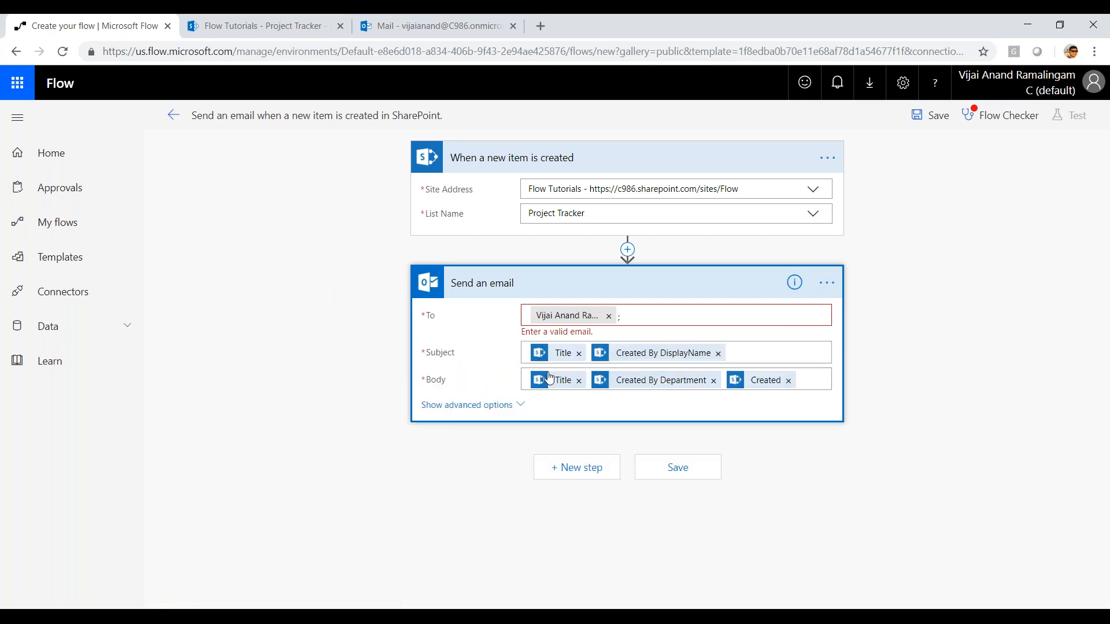
{"action": "left_click", "coordinate": [752, 354]}
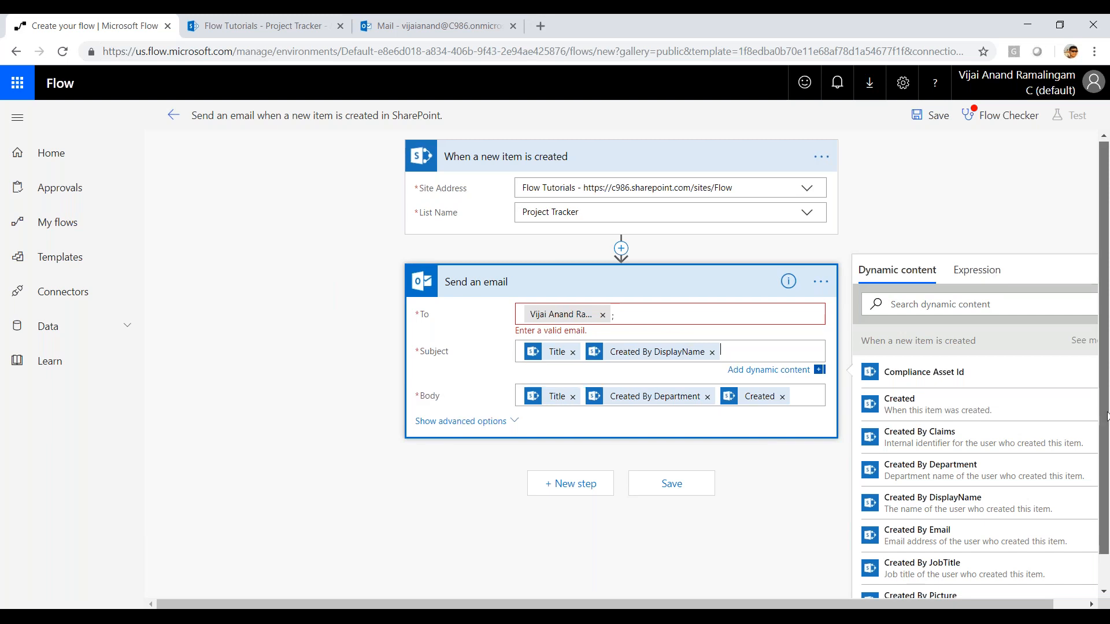
{"action": "left_click_drag", "start_coordinate": [1106, 416], "coordinate": [1106, 427]}
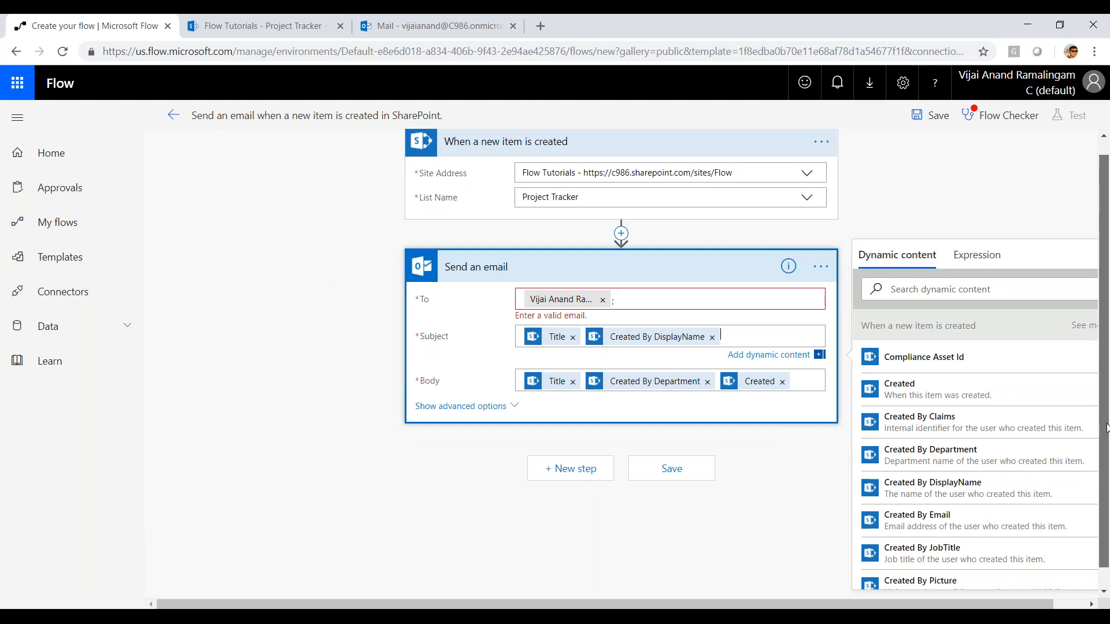
{"action": "mouse_move", "coordinate": [1107, 428]}
{"action": "left_mouse_down"}
{"action": "mouse_move", "coordinate": [1106, 447]}
{"action": "mouse_move", "coordinate": [1107, 401]}
{"action": "mouse_move", "coordinate": [1107, 422]}
{"action": "left_mouse_up"}
Step: Save the flow and check it for errors with Flow Checker
{"action": "left_click", "coordinate": [690, 486]}
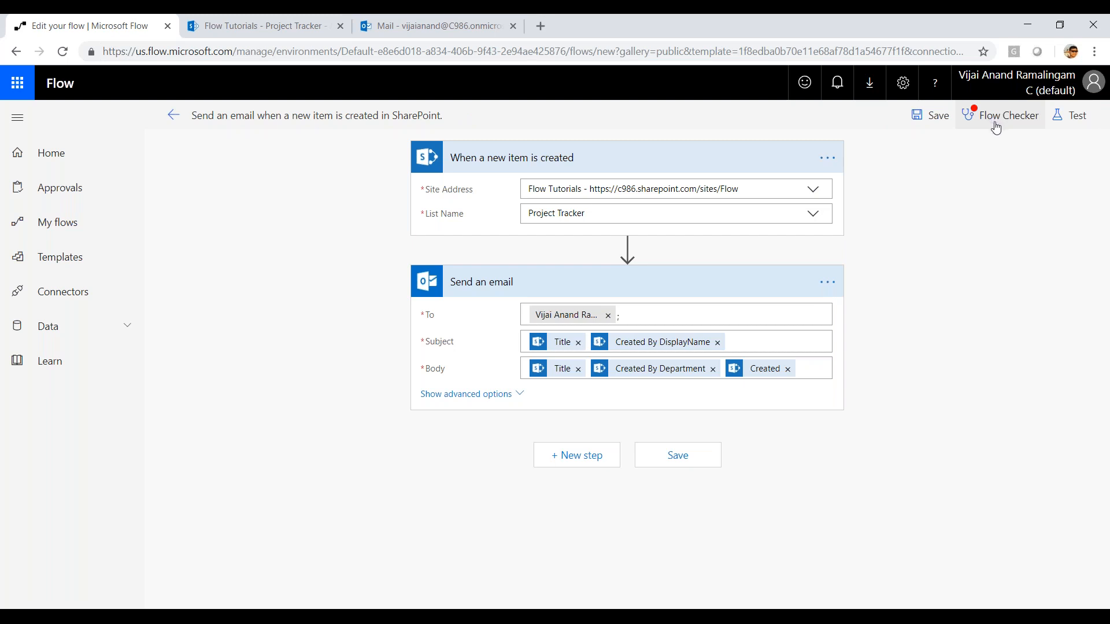
{"action": "left_click", "coordinate": [995, 128]}
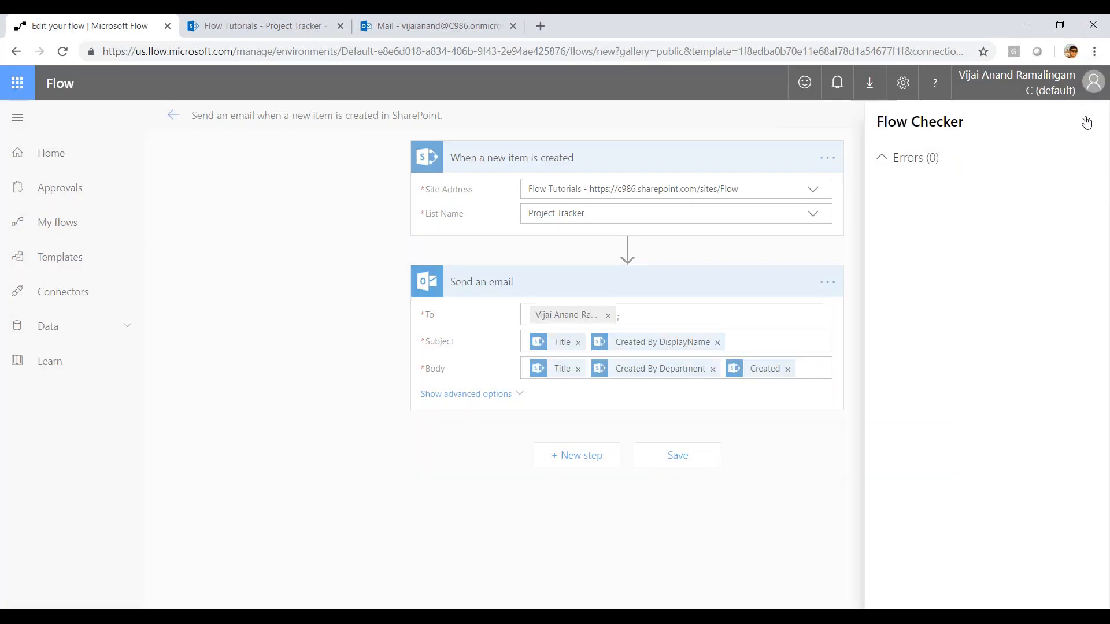
{"action": "left_click", "coordinate": [1086, 123]}
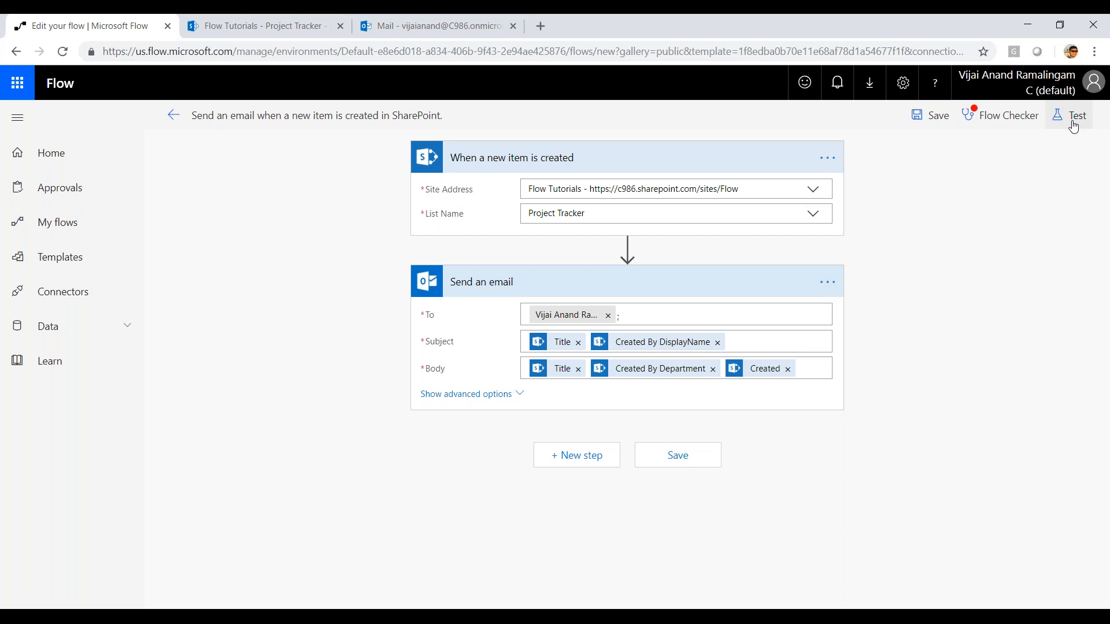
Step: Save and start a test of the flow using the "I'll perform the trigger action" option
{"action": "left_click", "coordinate": [1073, 127]}
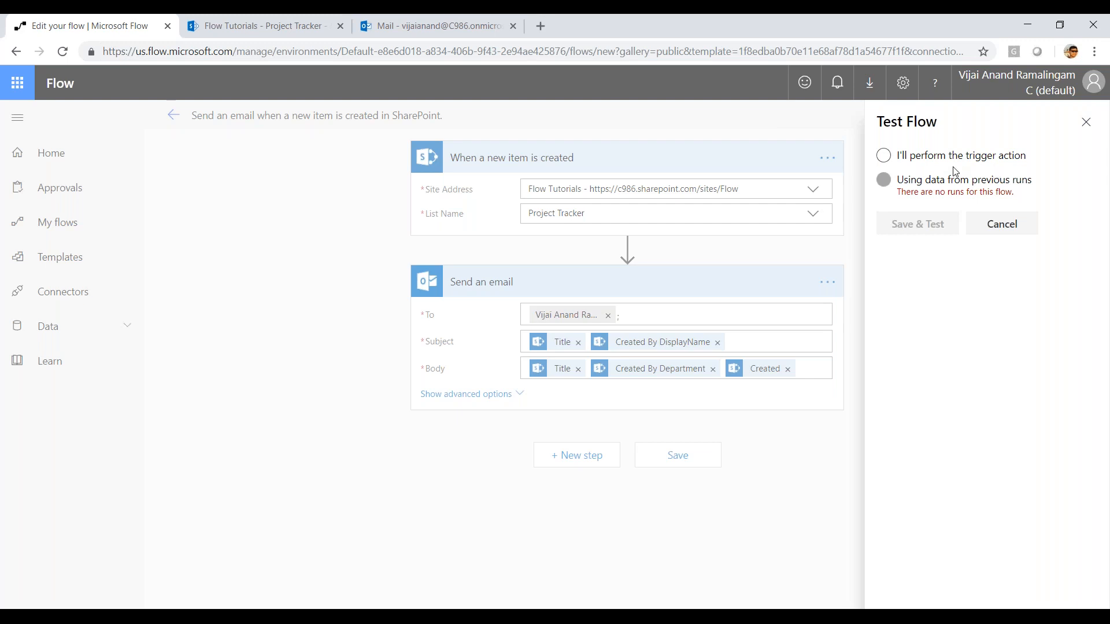
{"action": "left_click", "coordinate": [883, 156]}
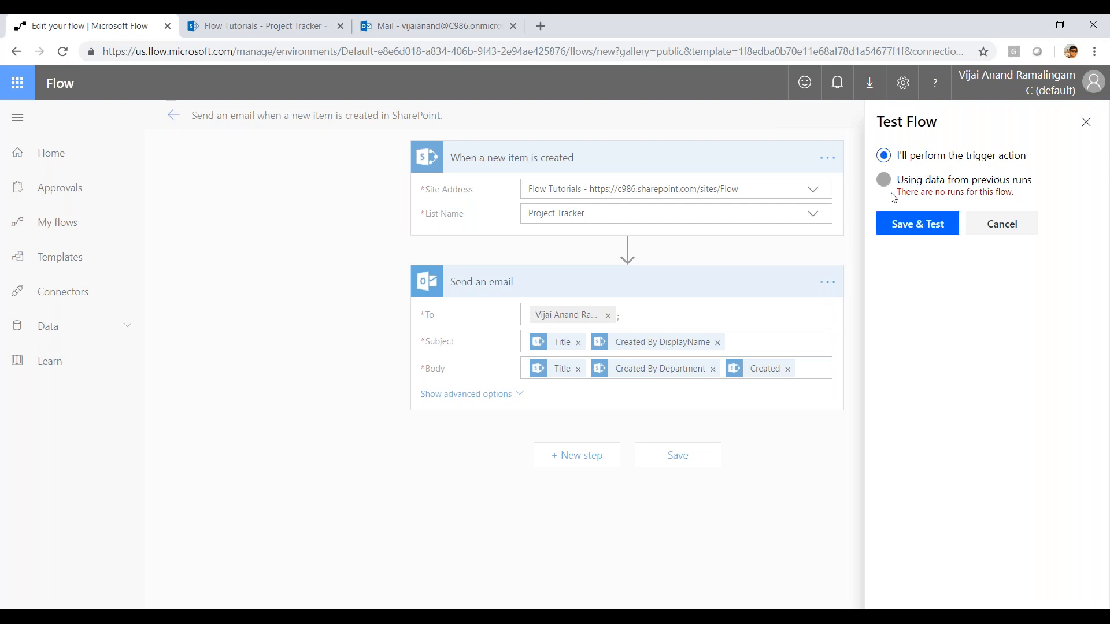
{"action": "left_click", "coordinate": [896, 231]}
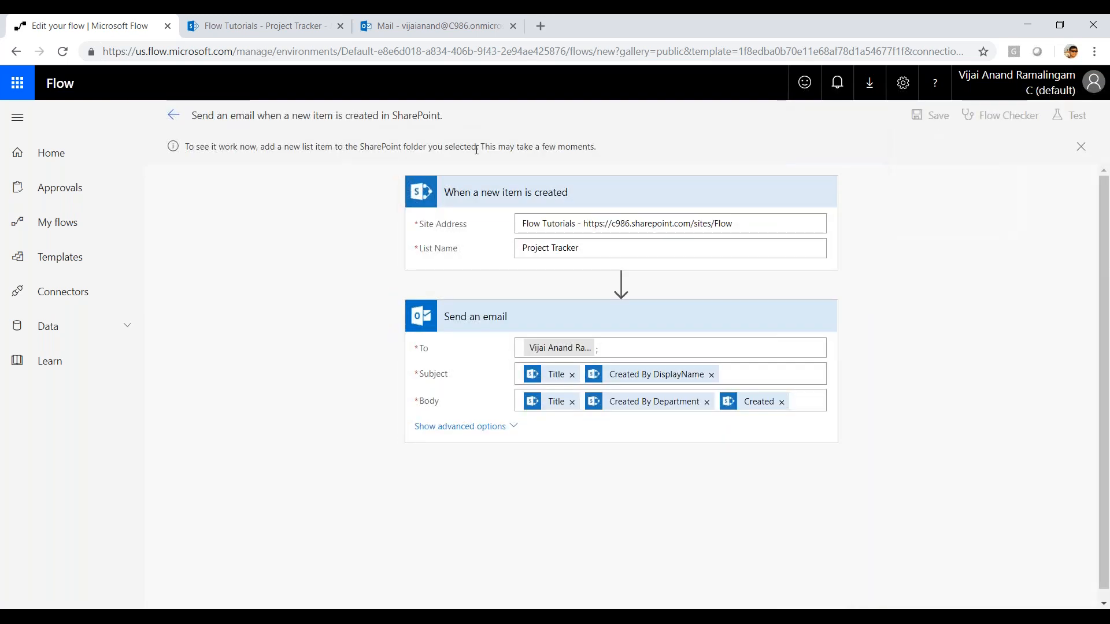
Step: Switch to SharePoint and add a new item titled "Demo" to the Project Tracker list
{"action": "left_click", "coordinate": [230, 26]}
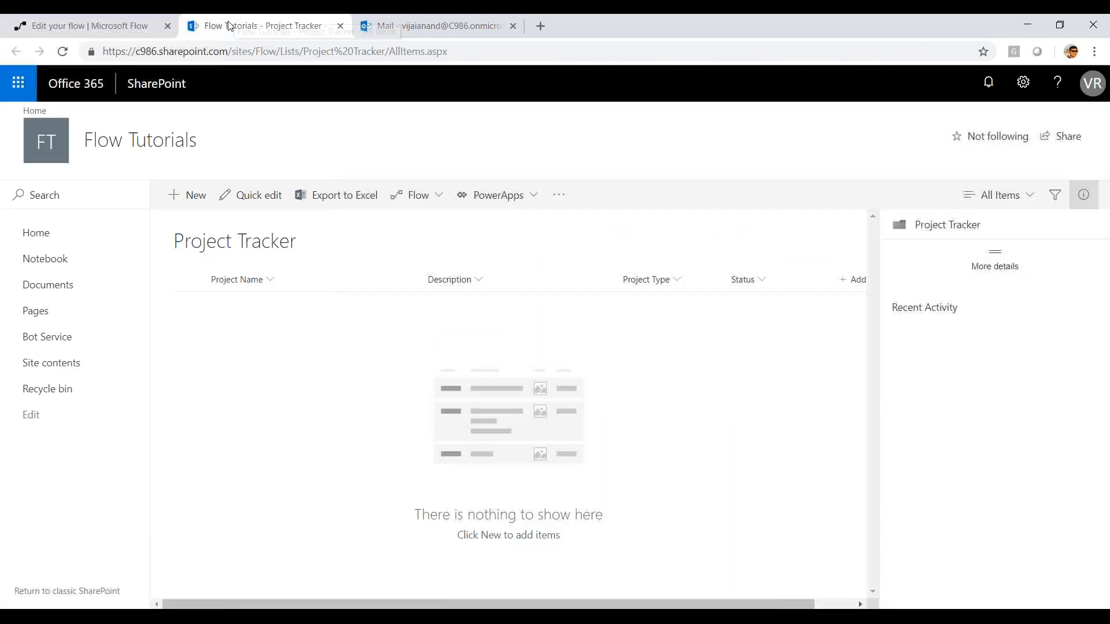
{"action": "left_click", "coordinate": [196, 196]}
{"action": "left_click", "coordinate": [743, 220]}
{"action": "type", "text": "Demo"}
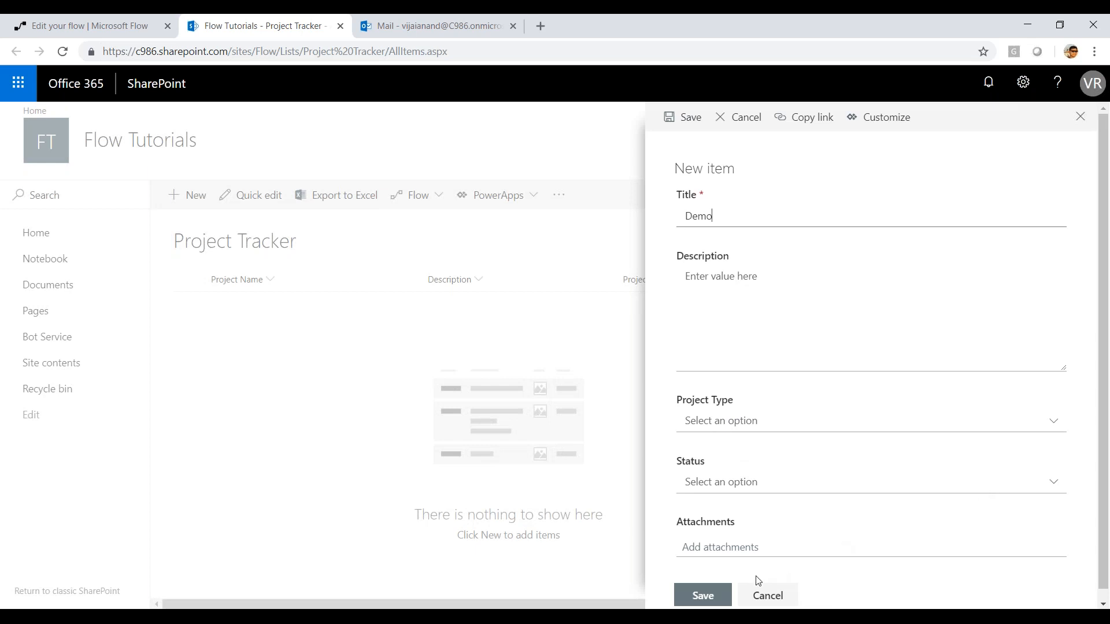
{"action": "left_click", "coordinate": [714, 600]}
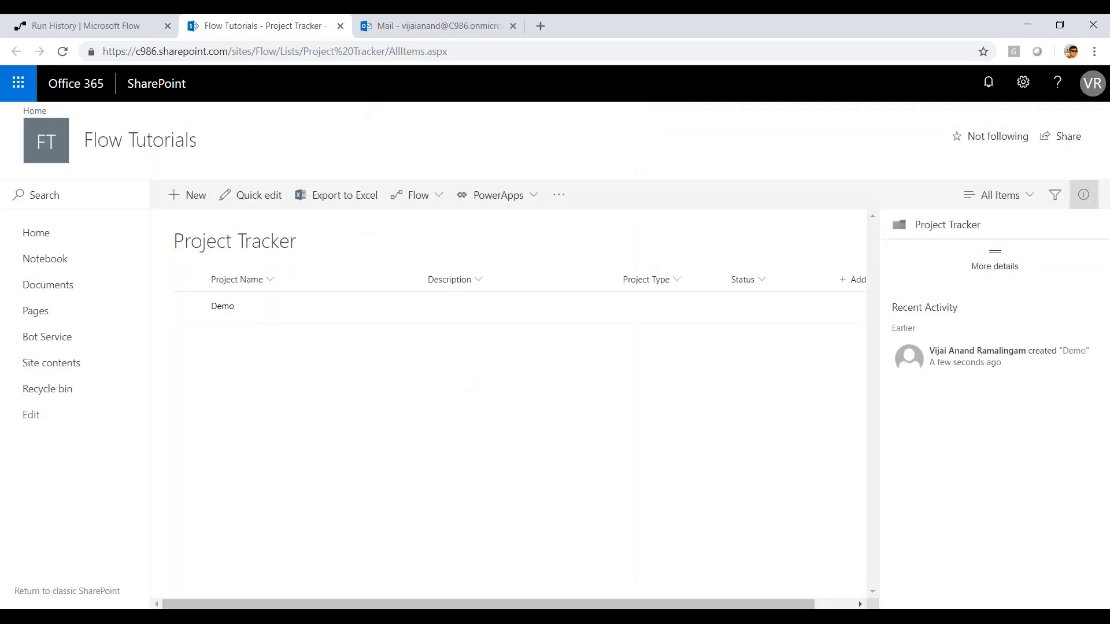
Step: Return to the flow's run in Microsoft Flow and examine the inputs and outputs of the Send an email action
{"action": "left_click", "coordinate": [93, 28]}
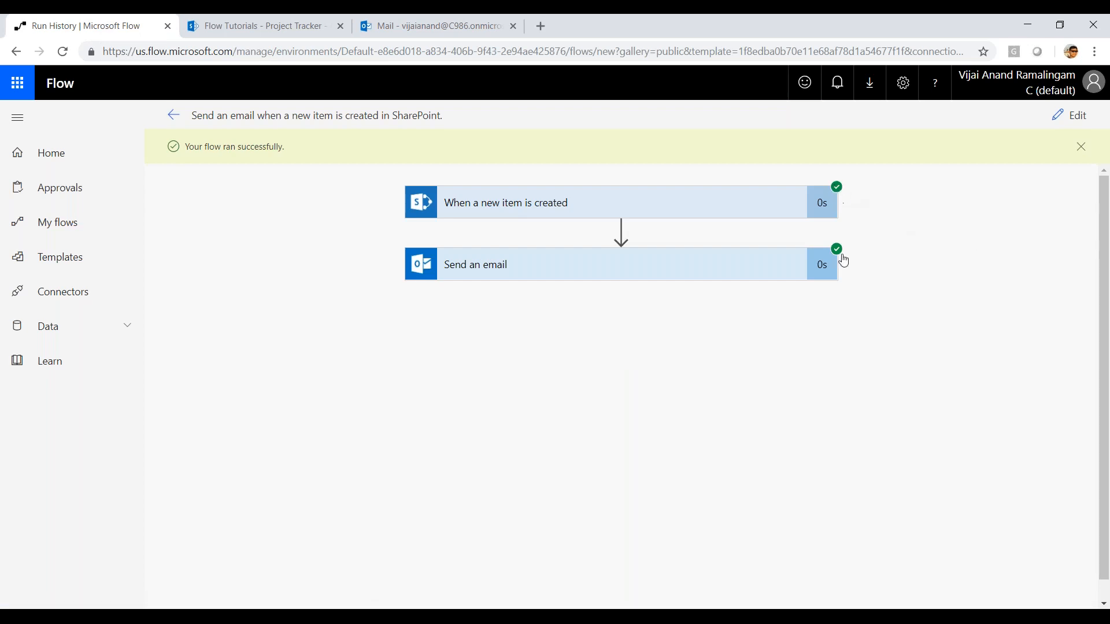
{"action": "left_click", "coordinate": [782, 278]}
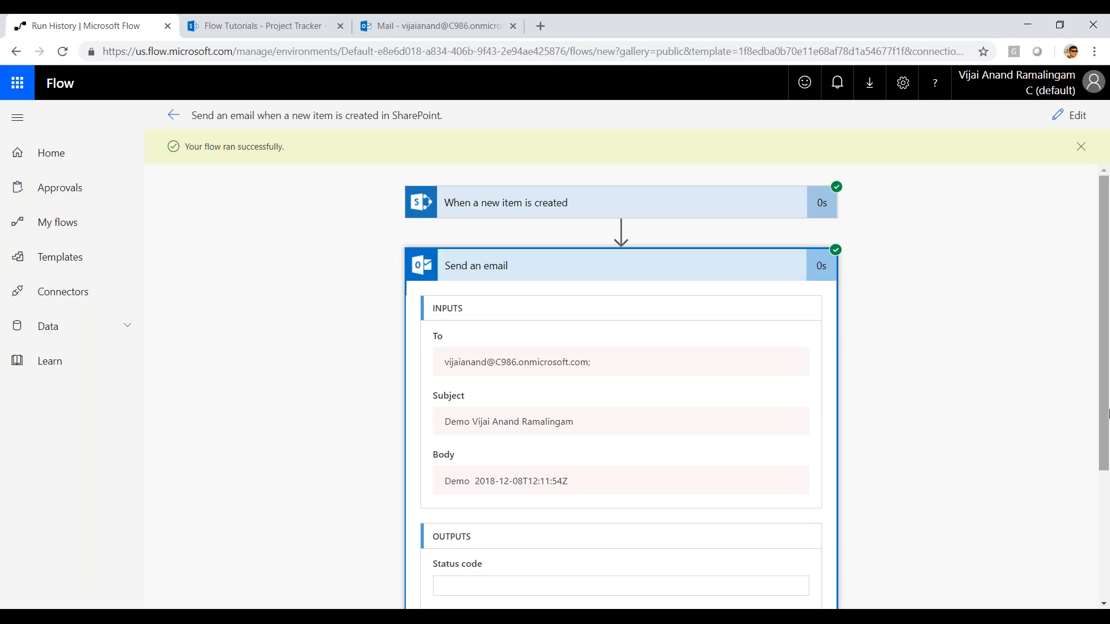
{"action": "scroll", "coordinate": [1106, 412], "scroll_direction": "down", "scroll_amount": 3}
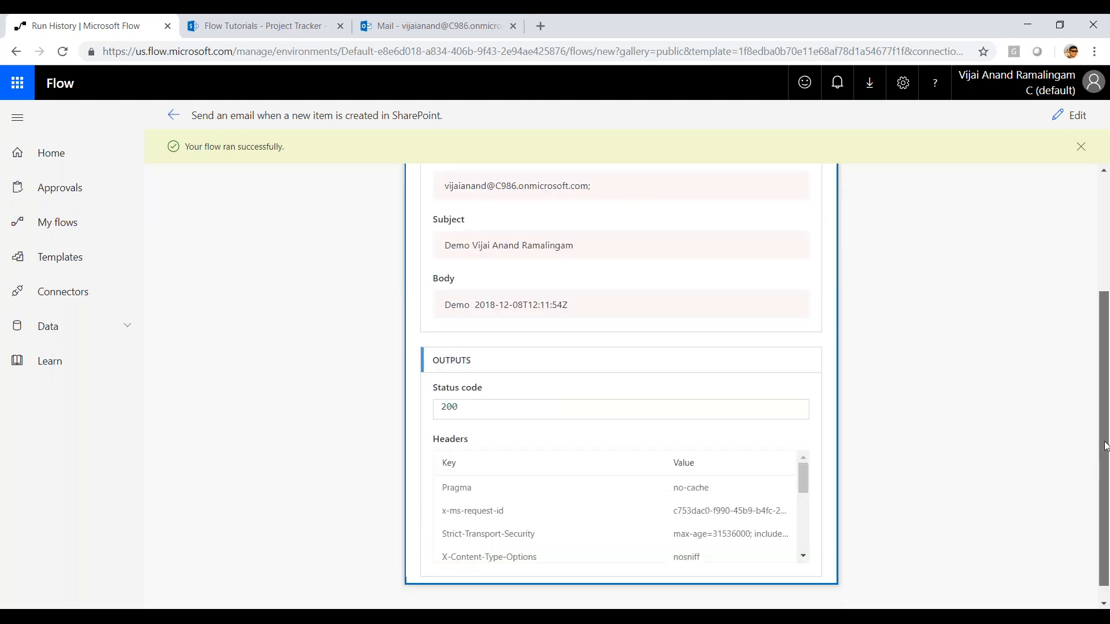
{"action": "scroll", "coordinate": [1106, 445], "scroll_direction": "up", "scroll_amount": 1}
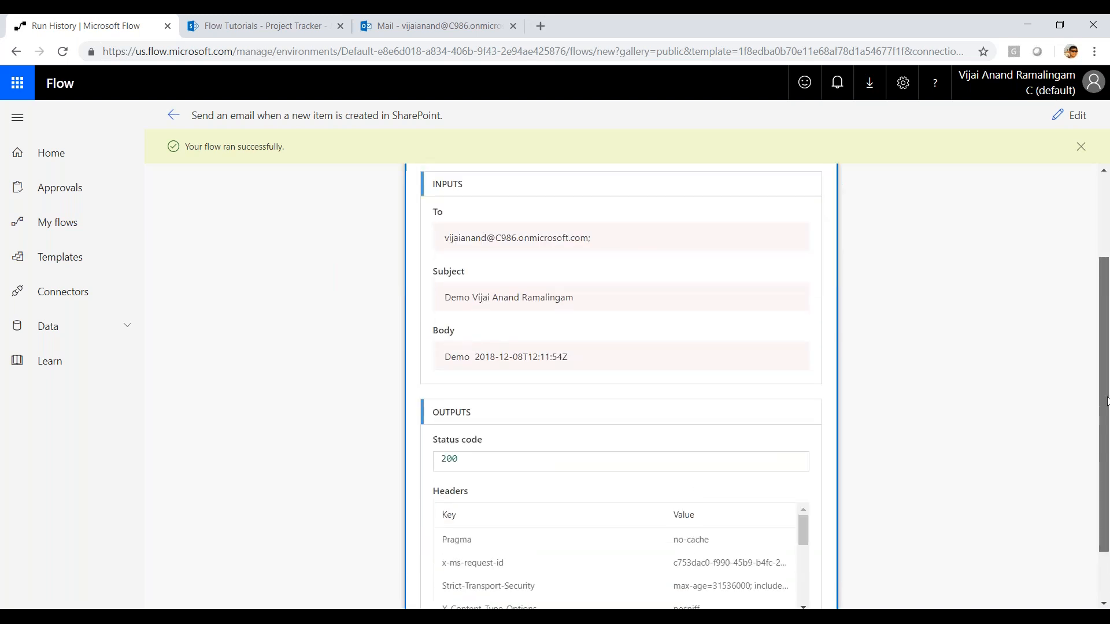
{"action": "scroll", "coordinate": [1107, 393], "scroll_direction": "up", "scroll_amount": 2}
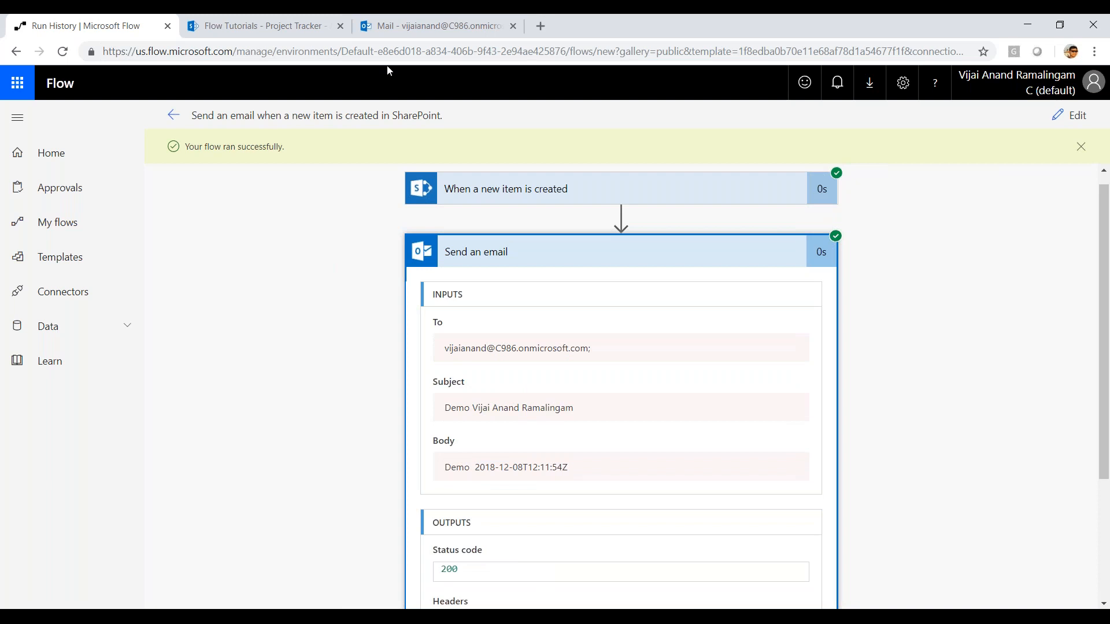
Step: Switch to Outlook and open the notification email about the Demo item in the inbox
{"action": "left_click", "coordinate": [380, 25]}
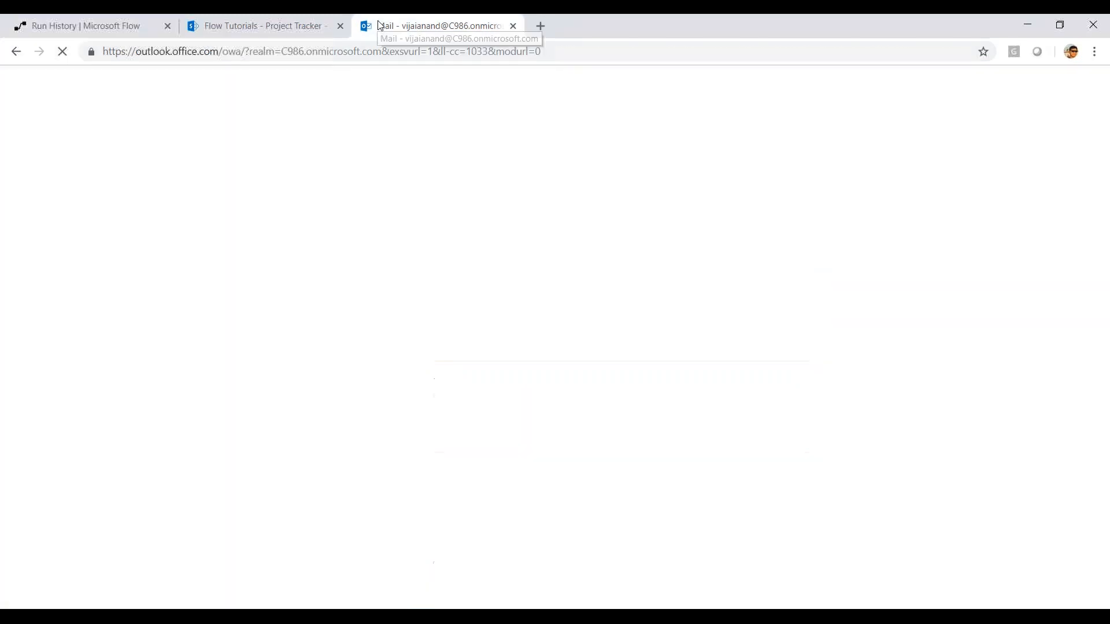
{"action": "left_click", "coordinate": [255, 213]}
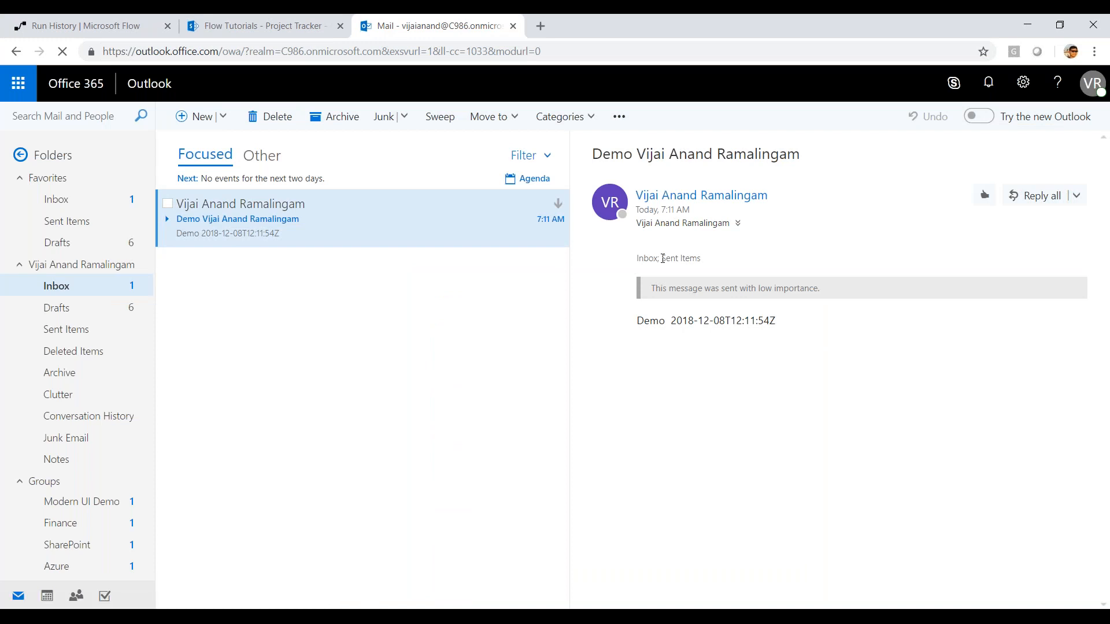
Step: Return to Microsoft Flow and open the list of my flows
{"action": "left_click", "coordinate": [101, 27]}
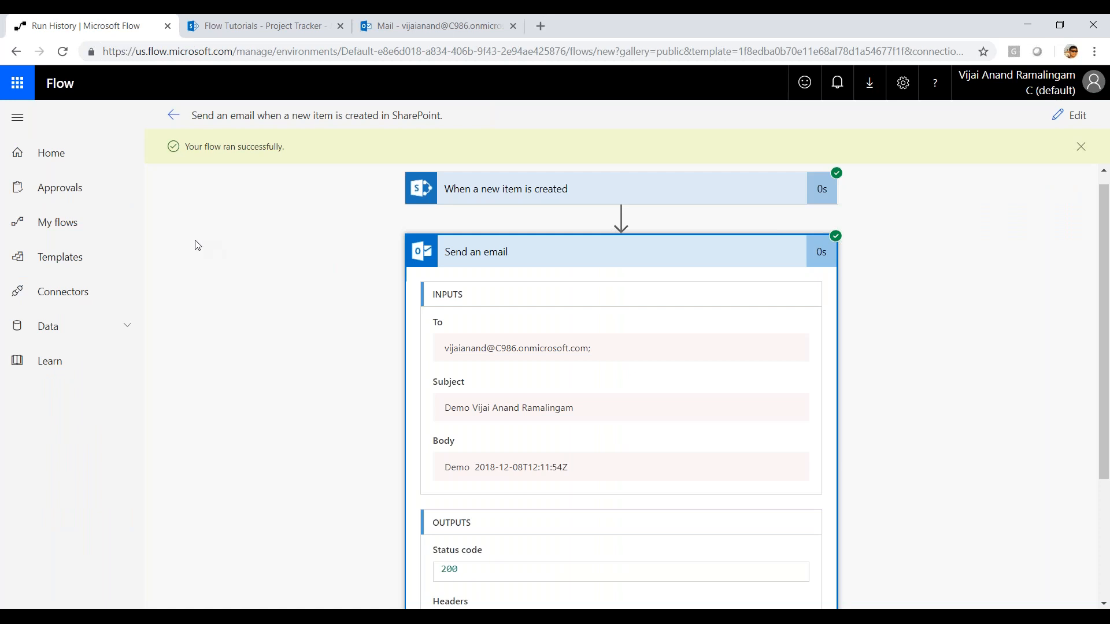
{"action": "left_click", "coordinate": [50, 230]}
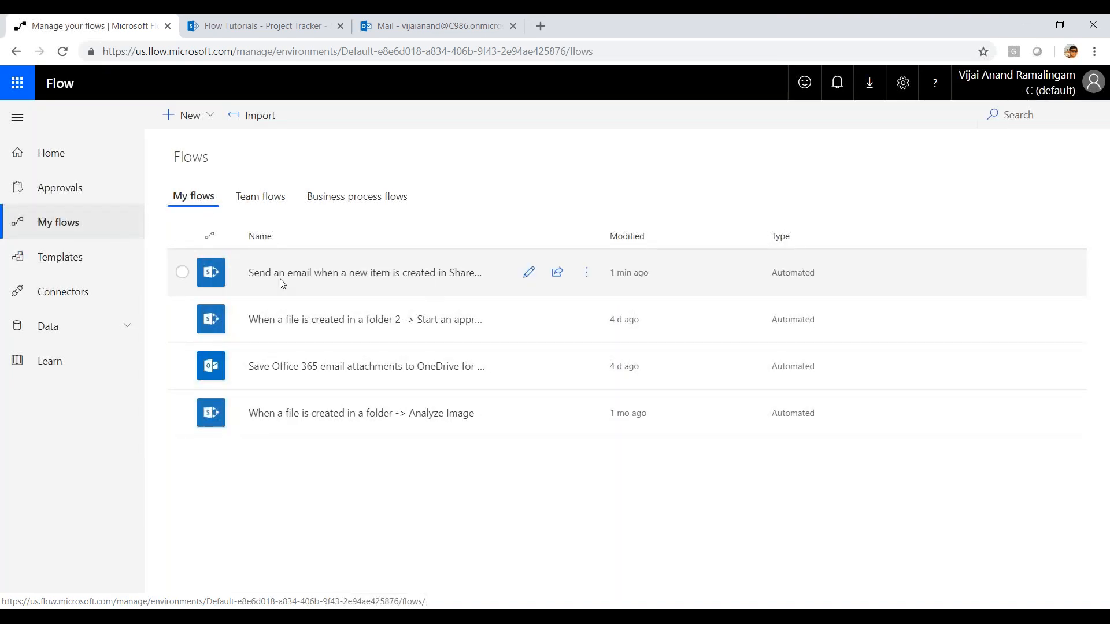
Step: Open the details of the flow that emails on new SharePoint items, view its latest run, and return to the details
{"action": "left_click", "coordinate": [460, 272]}
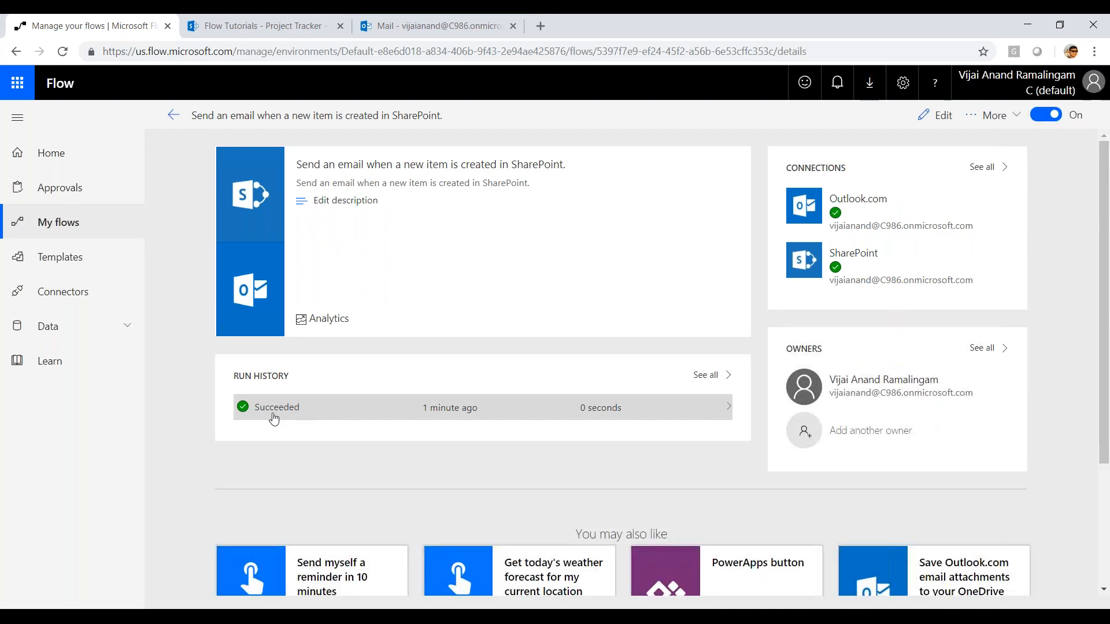
{"action": "left_click", "coordinate": [312, 416]}
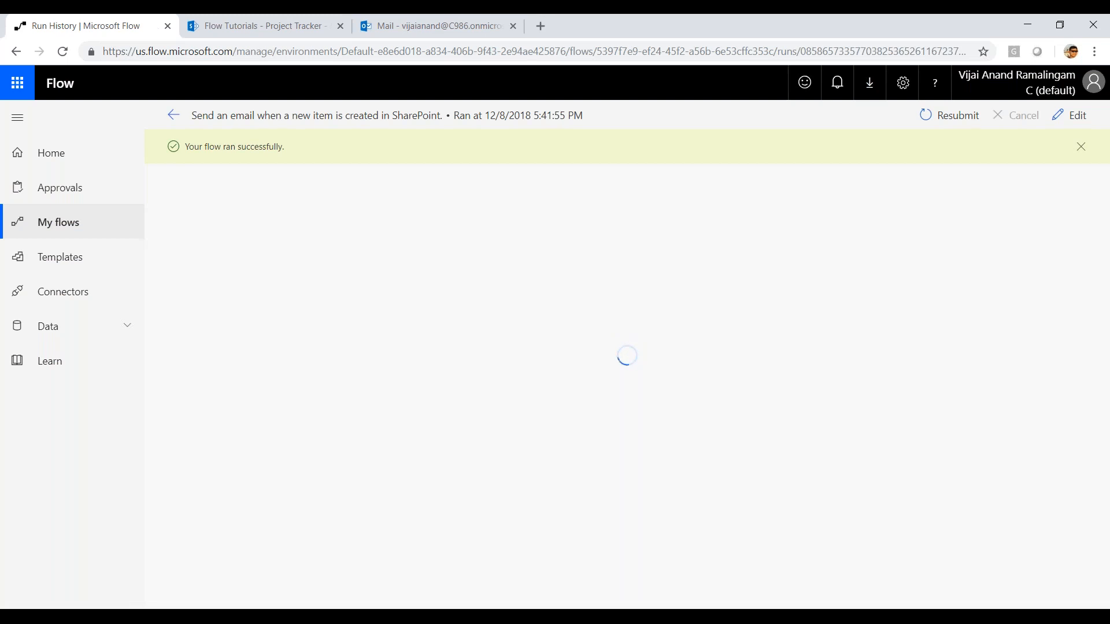
{"action": "left_click", "coordinate": [10, 55]}
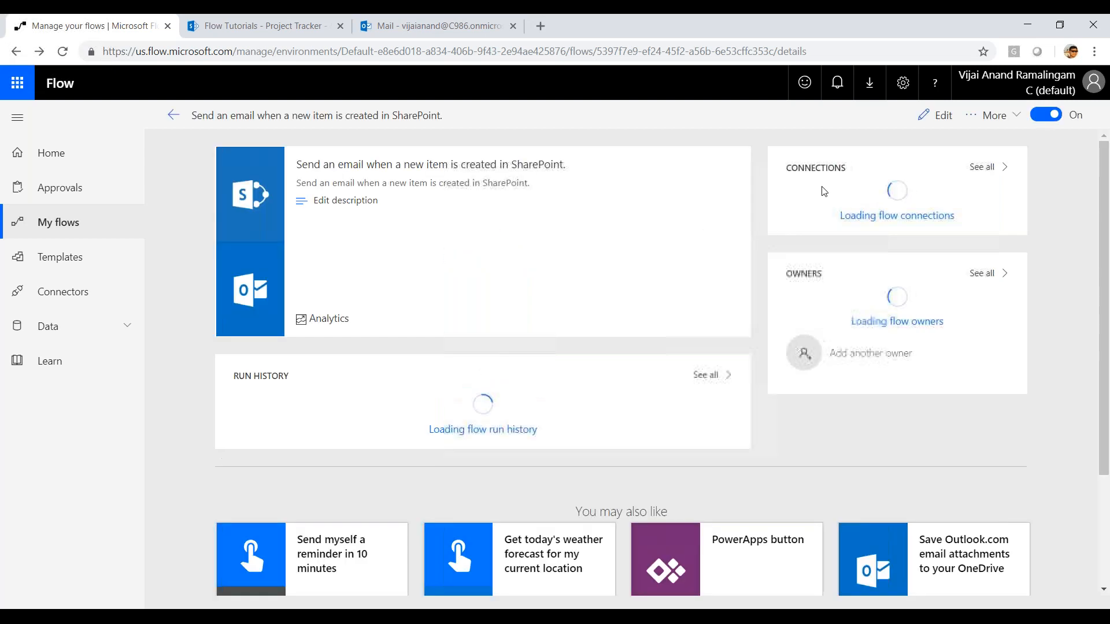
Step: Examine the additional actions available for the flow, including its export formats, without applying any
{"action": "left_click", "coordinate": [976, 120]}
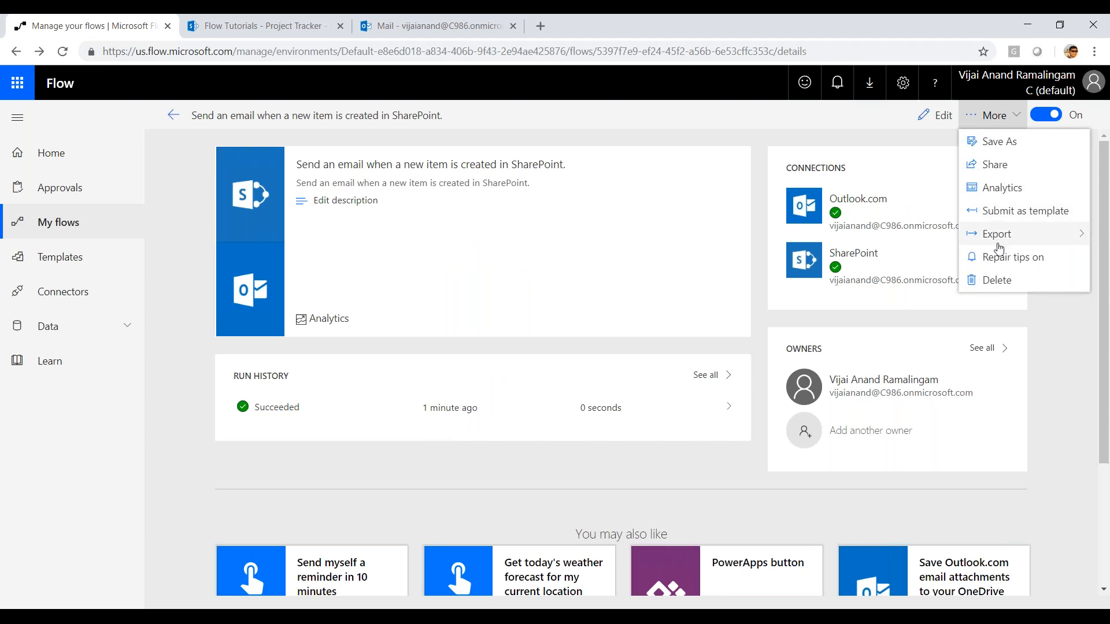
{"action": "mouse_move", "coordinate": [999, 247]}
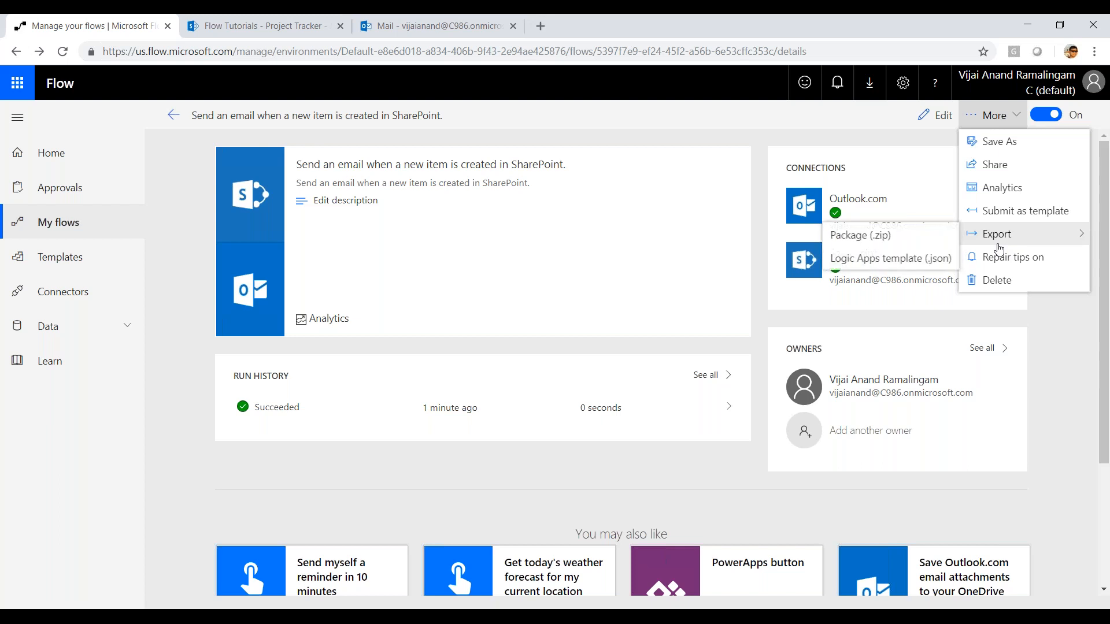
{"action": "left_click", "coordinate": [350, 477]}
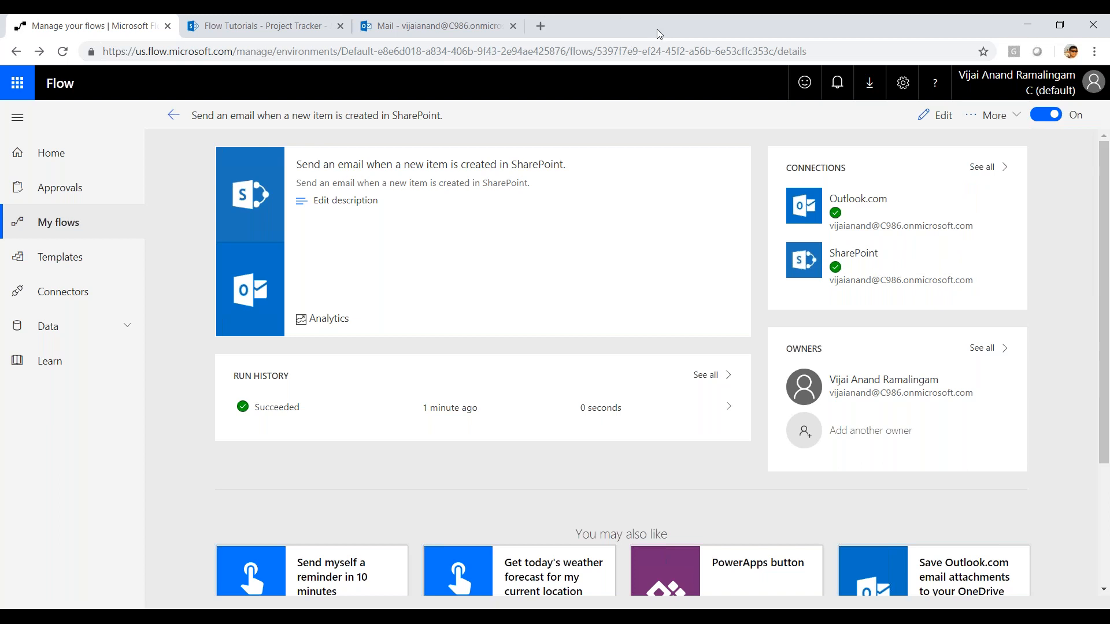